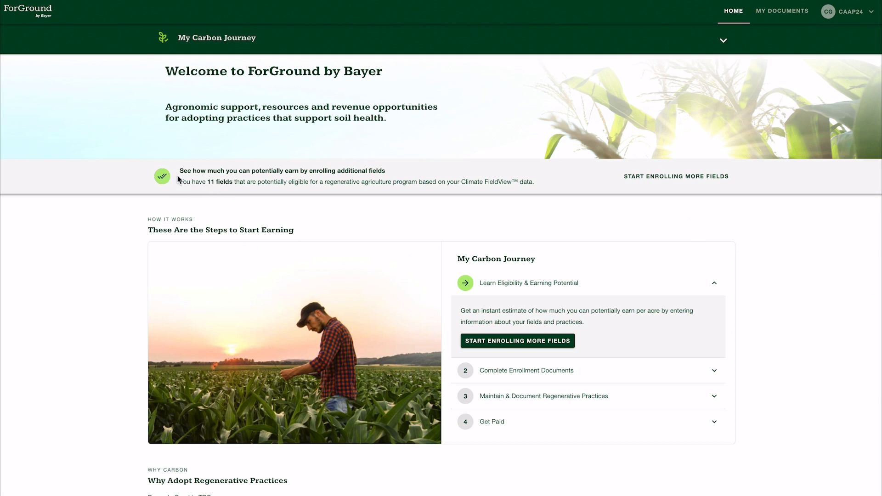
# Start enrolling more fields from the eligibility and earning potential stage of My Carbon Journey
pyautogui.moveTo(184, 183); pyautogui.dragTo(237, 184)
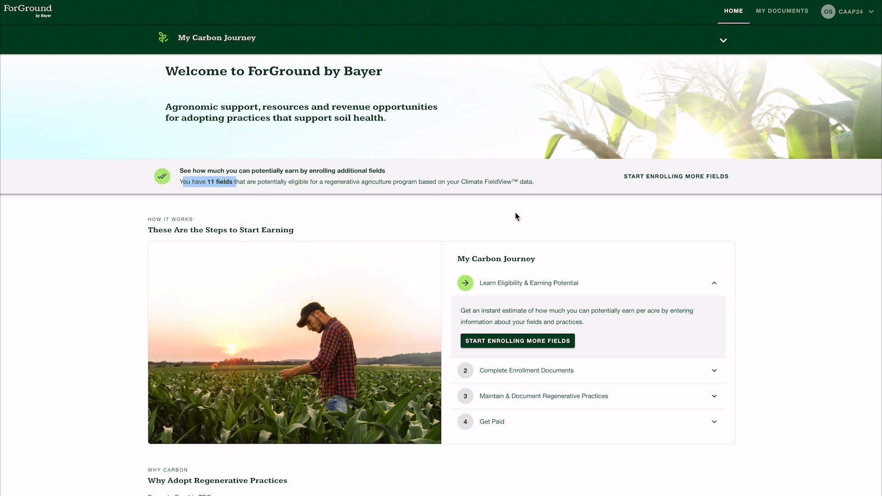
pyautogui.click(522, 224)
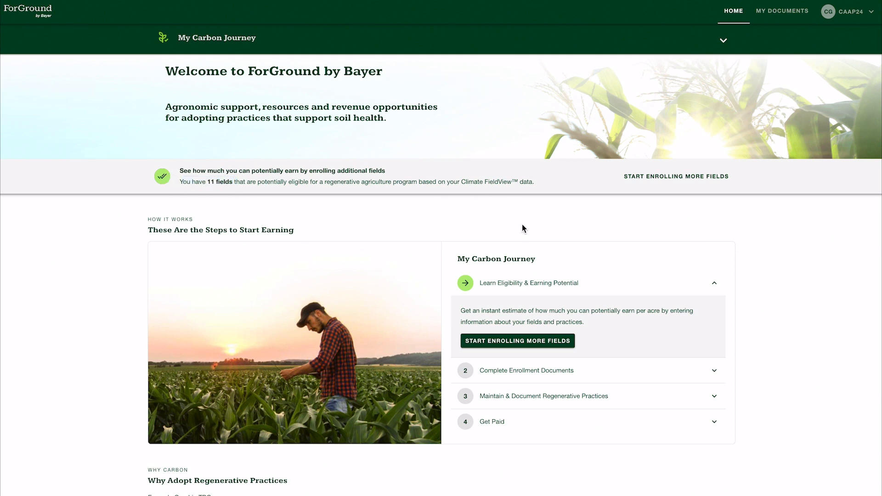
pyautogui.click(509, 342)
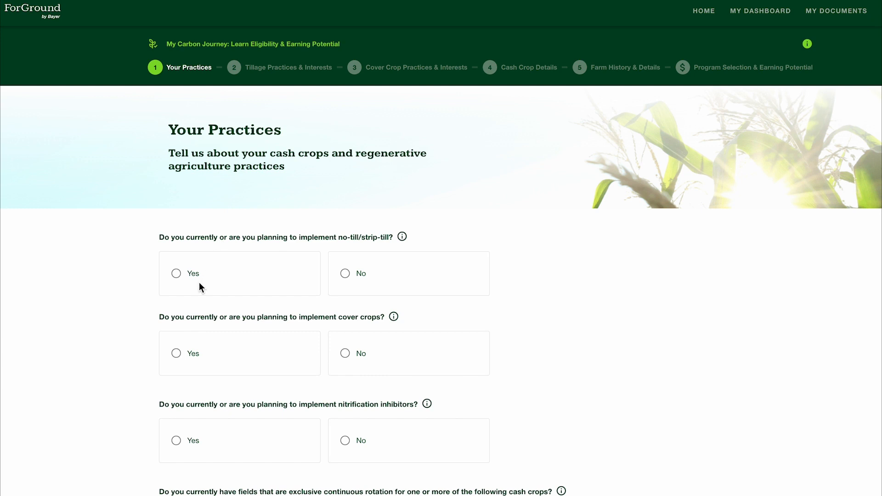
# Answer Yes for no-till/strip-till, cover crops and nitrification inhibitors, and state that all or some fields rotate on the listed cash crops
pyautogui.click(179, 275)
pyautogui.click(178, 353)
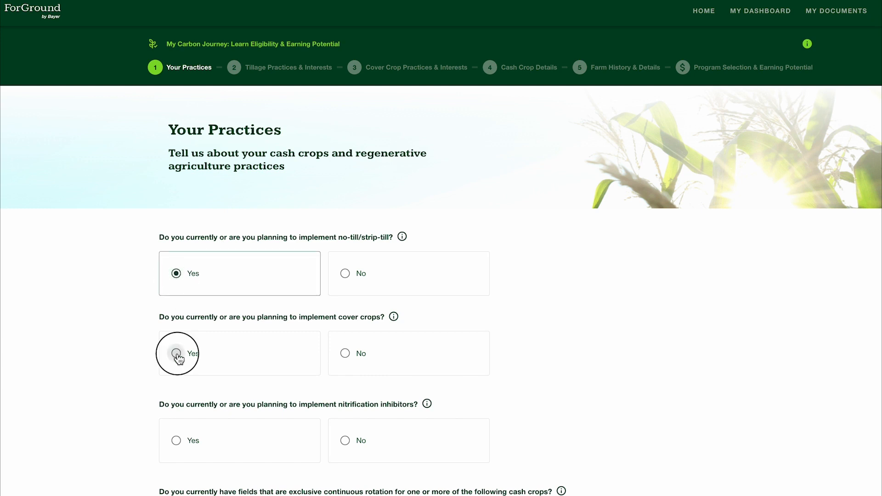
pyautogui.click(177, 442)
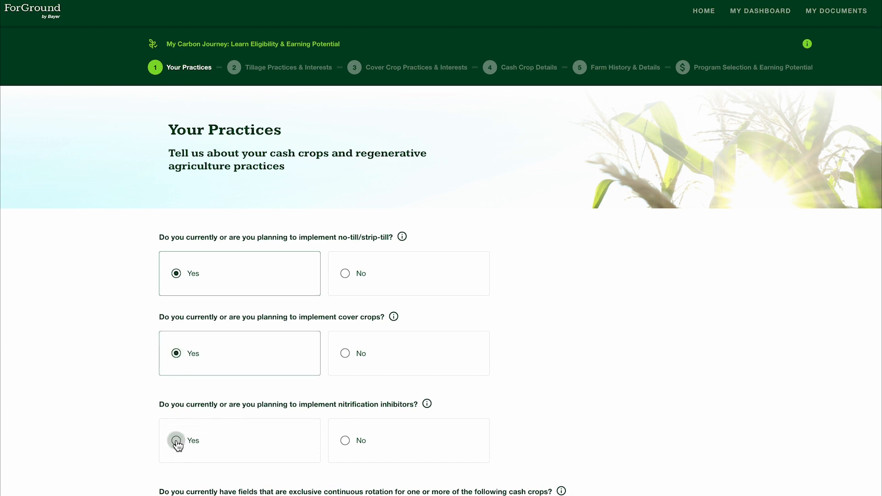
pyautogui.scroll(-3, 648, 465)
pyautogui.click(176, 449)
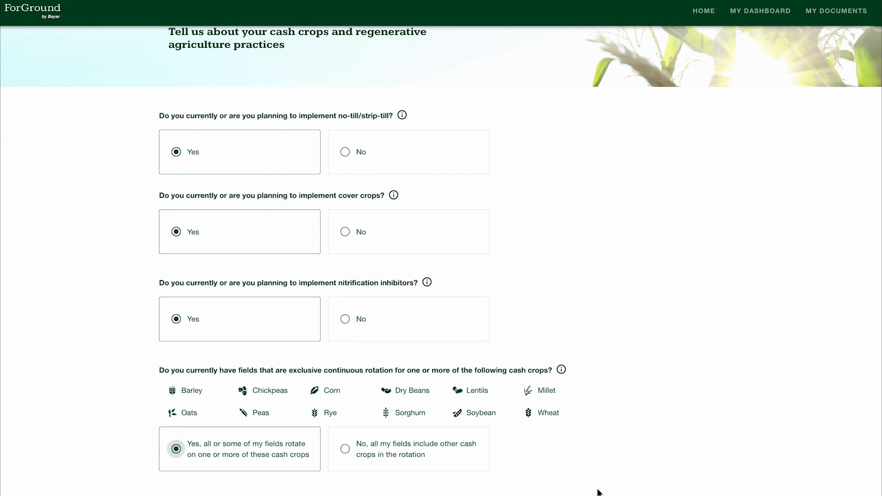
pyautogui.scroll(-2, 598, 491)
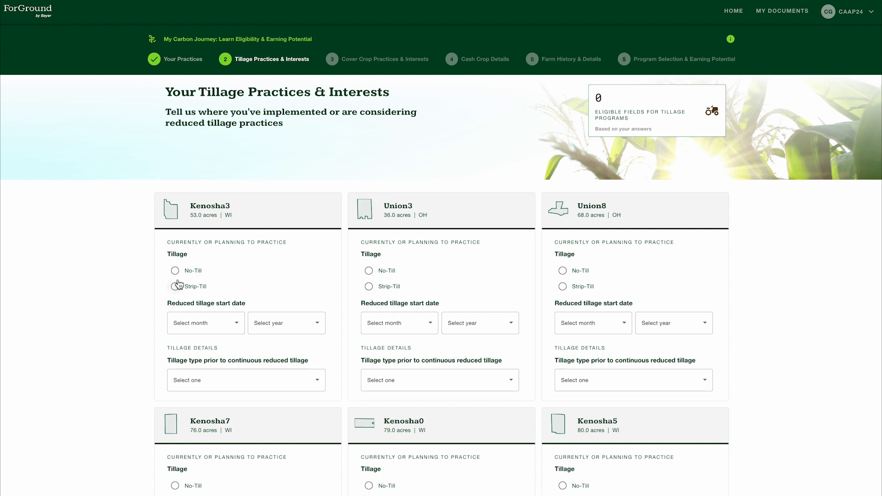
# Set Kenosha3's tillage to No-Till starting April 2020, with Alternating No-till as the prior tillage type
pyautogui.scroll(-1, 184, 271)
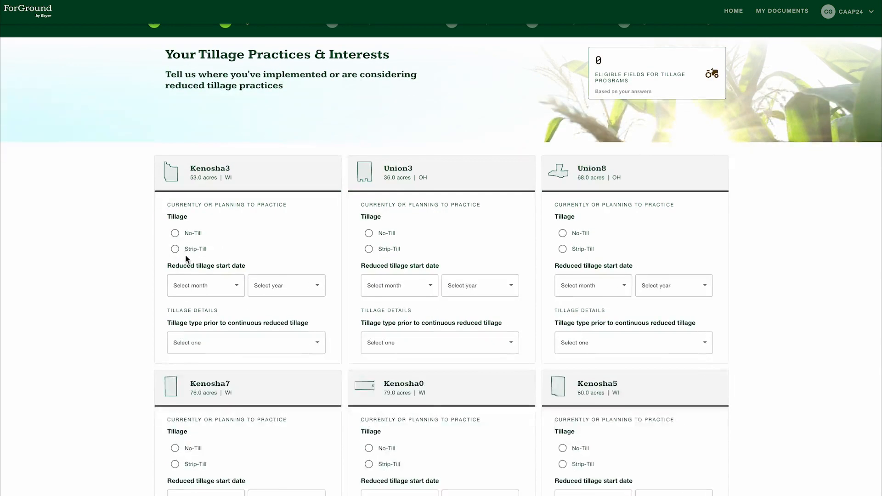
pyautogui.click(175, 233)
pyautogui.scroll(-1, 180, 239)
pyautogui.scroll(-1, 181, 239)
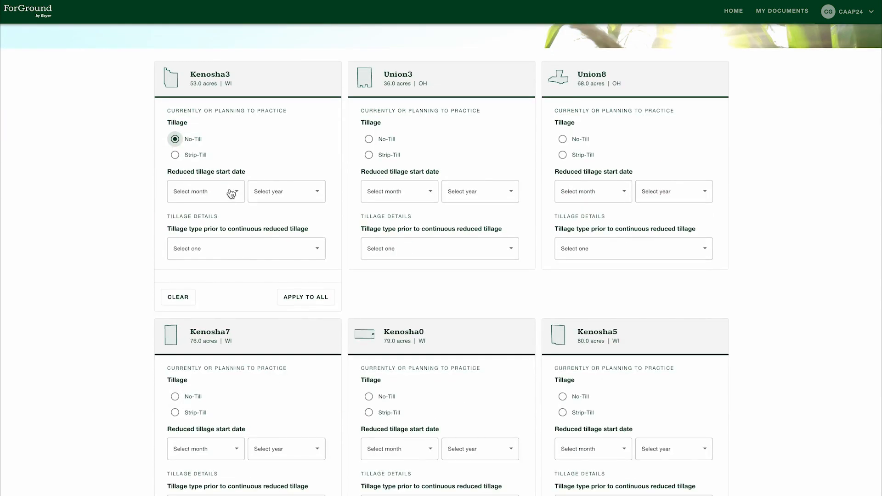
pyautogui.click(237, 192)
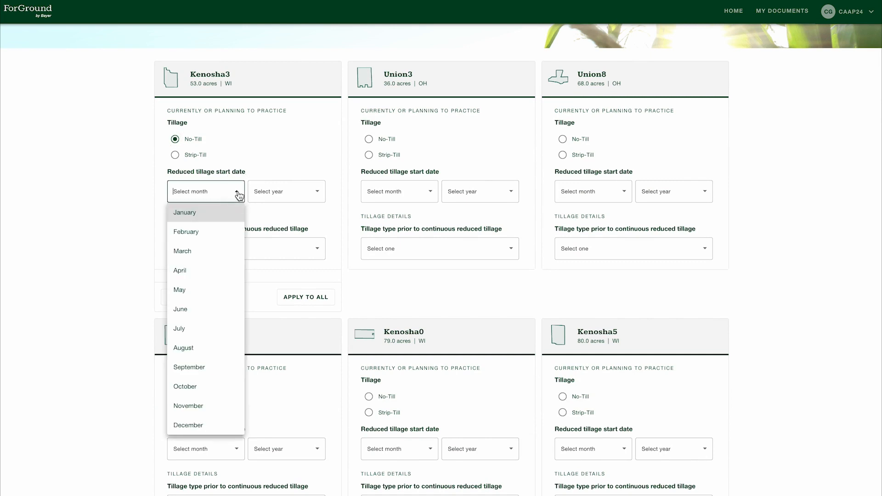
pyautogui.click(202, 270)
pyautogui.click(315, 196)
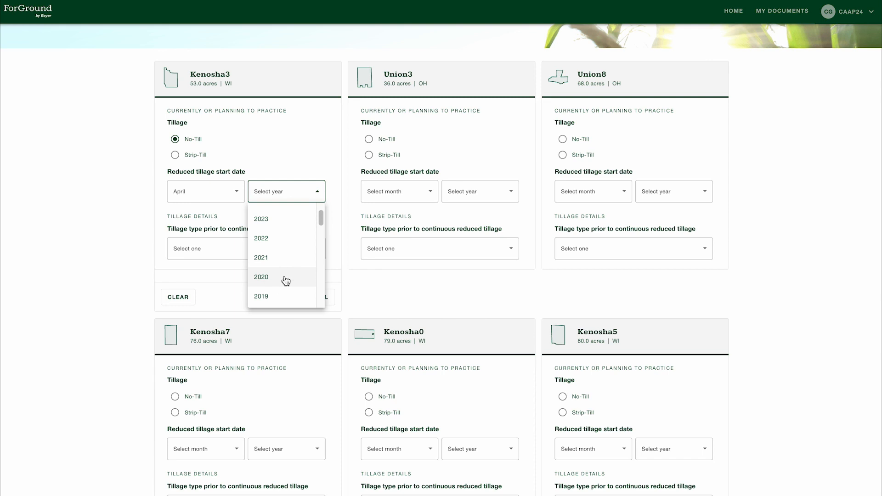
pyautogui.click(285, 279)
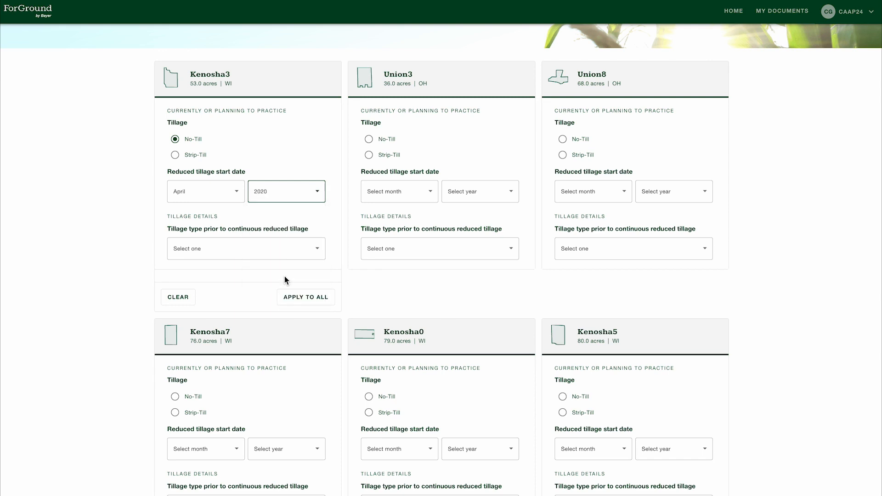
pyautogui.click(300, 251)
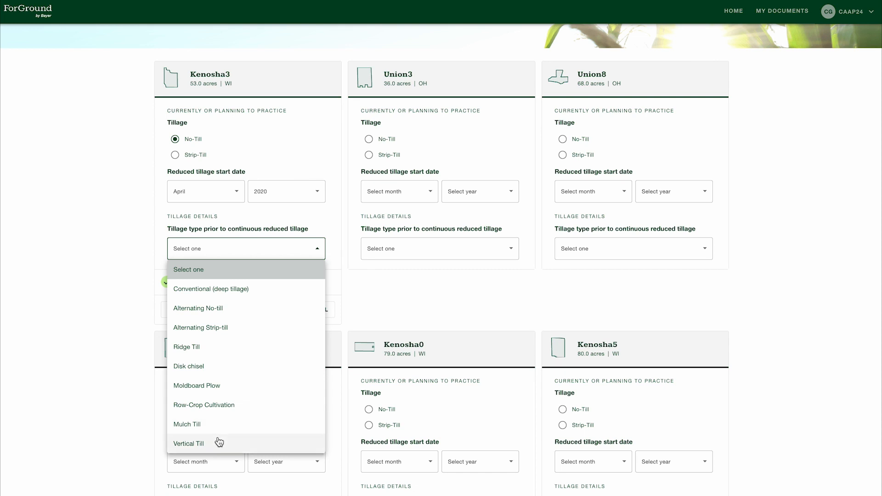
pyautogui.click(213, 310)
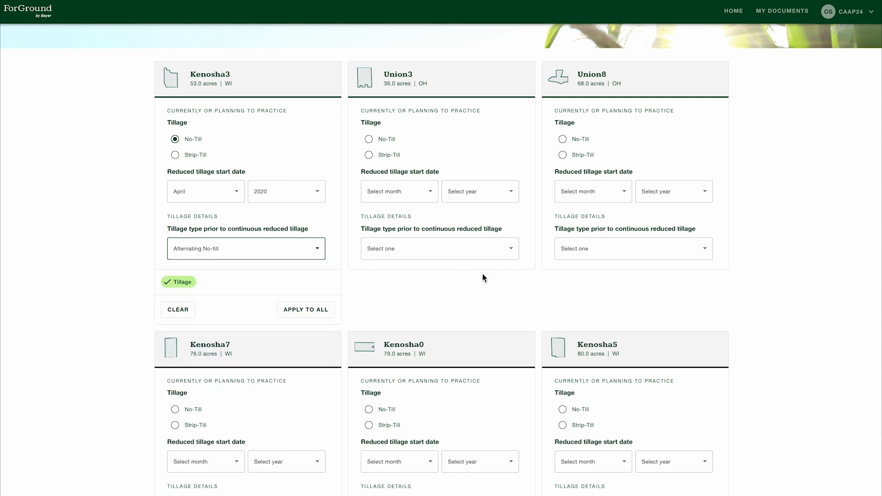
# Set Union3's tillage to Strip-Till with a reduced tillage start date of April 2017, and review its eligibility note
pyautogui.click(385, 158)
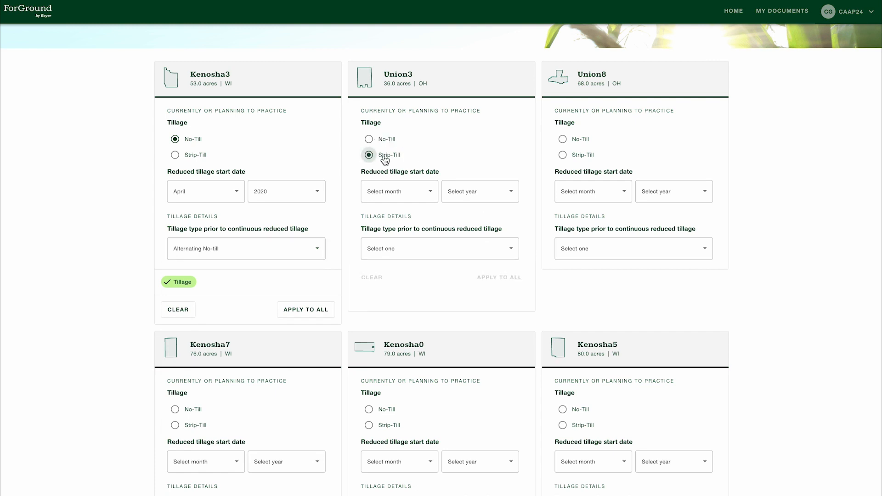
pyautogui.click(428, 198)
pyautogui.click(394, 274)
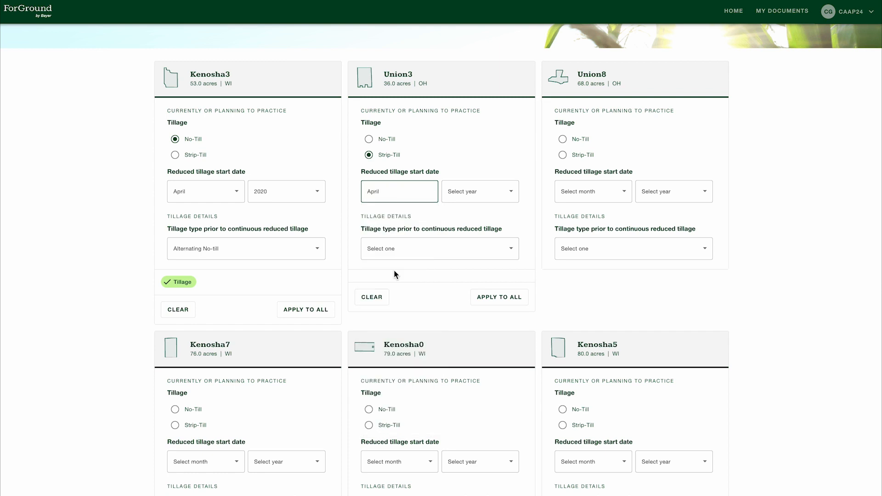
pyautogui.click(509, 197)
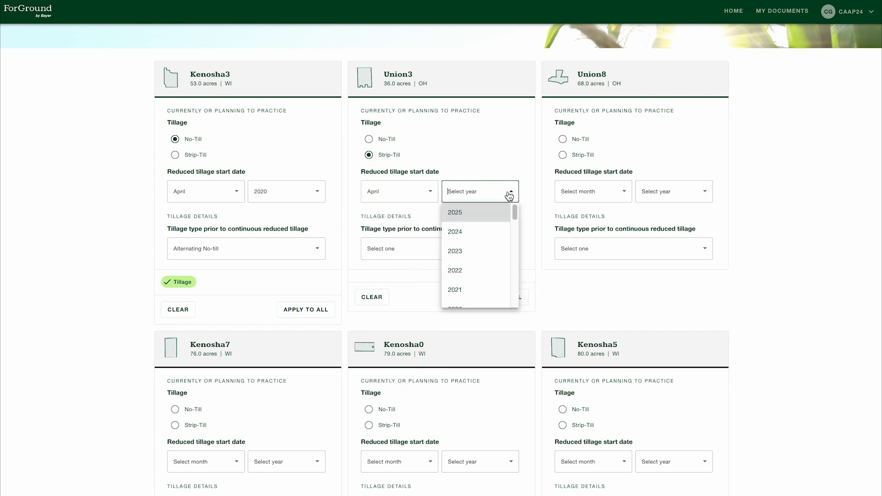
pyautogui.scroll(-3, 474, 284)
pyautogui.click(473, 280)
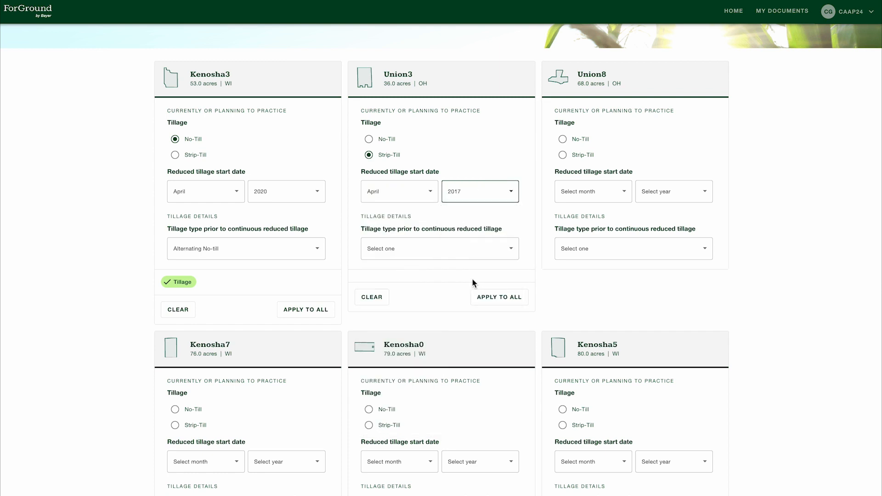
pyautogui.click(472, 250)
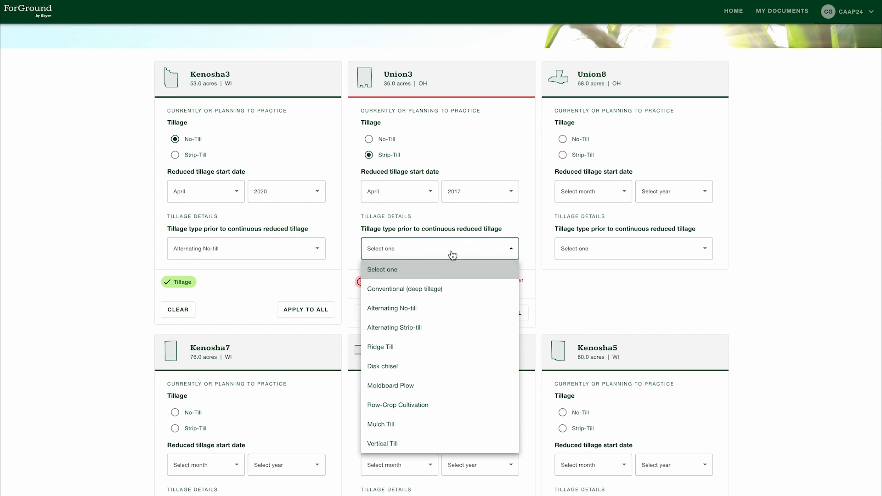
pyautogui.click(453, 251)
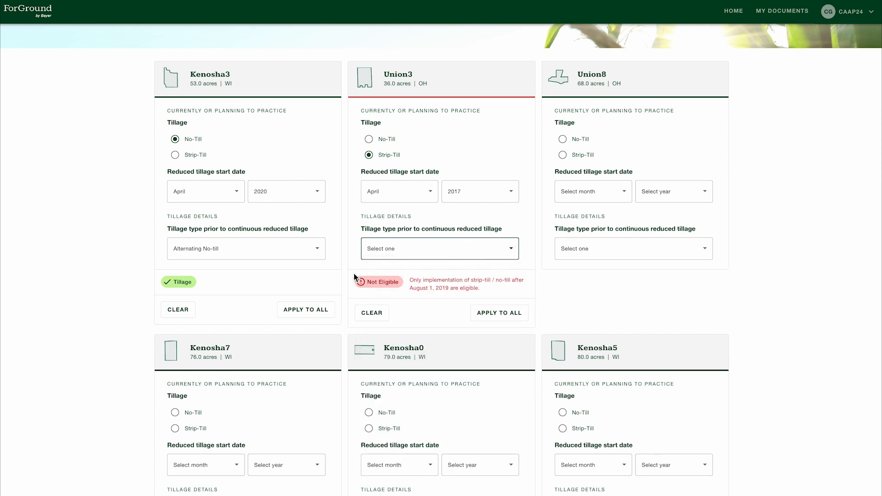
pyautogui.moveTo(412, 280); pyautogui.dragTo(488, 295)
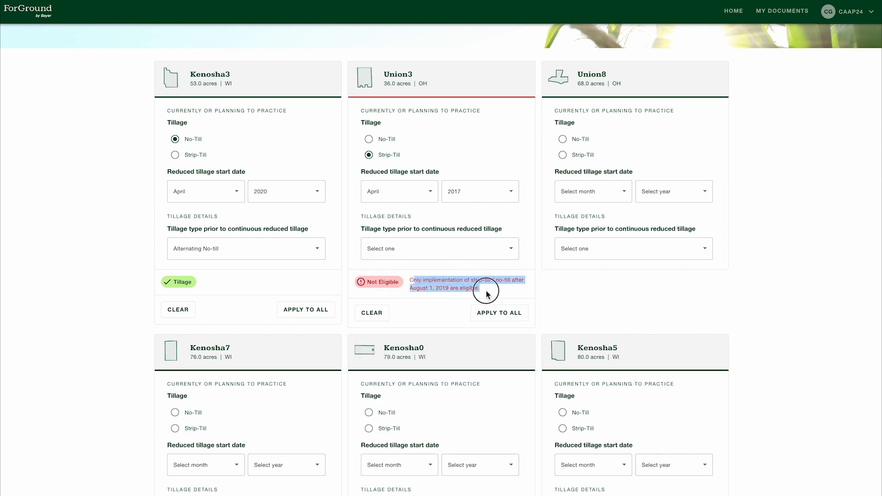
pyautogui.click(494, 288)
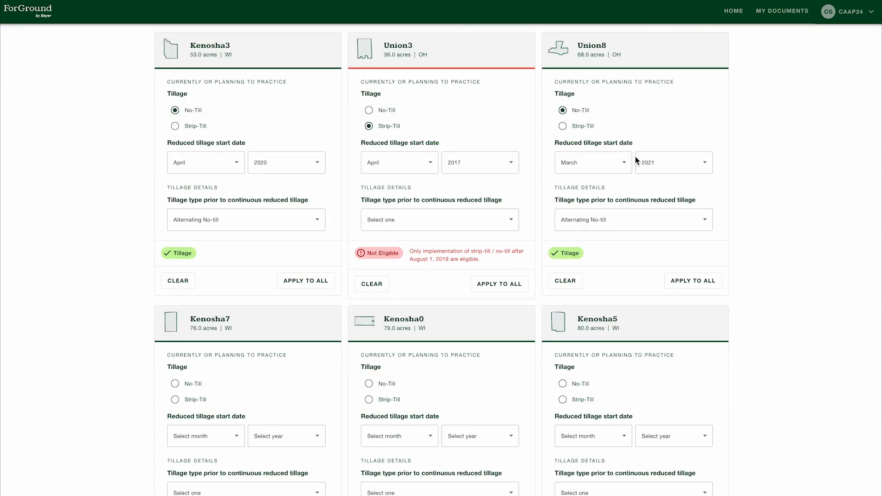
# Apply Union8's tillage answers to all fields, confirm the override, and proceed to the cover crop questions
pyautogui.click(688, 280)
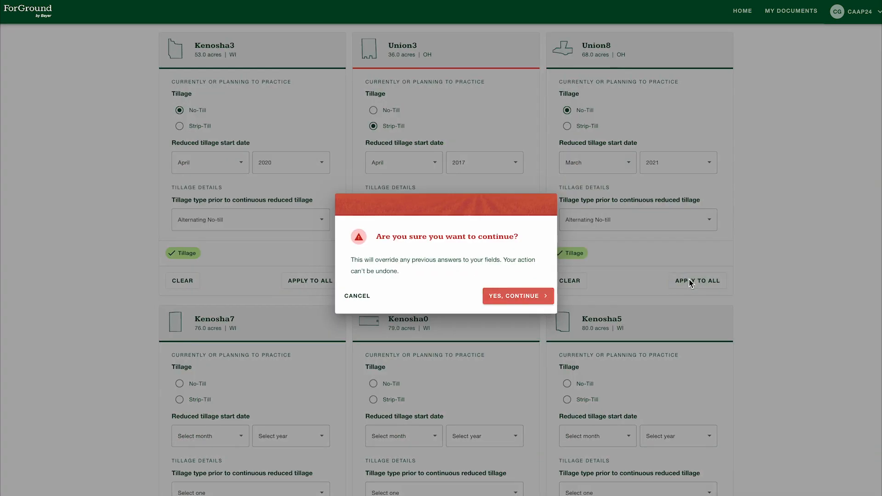
pyautogui.click(522, 296)
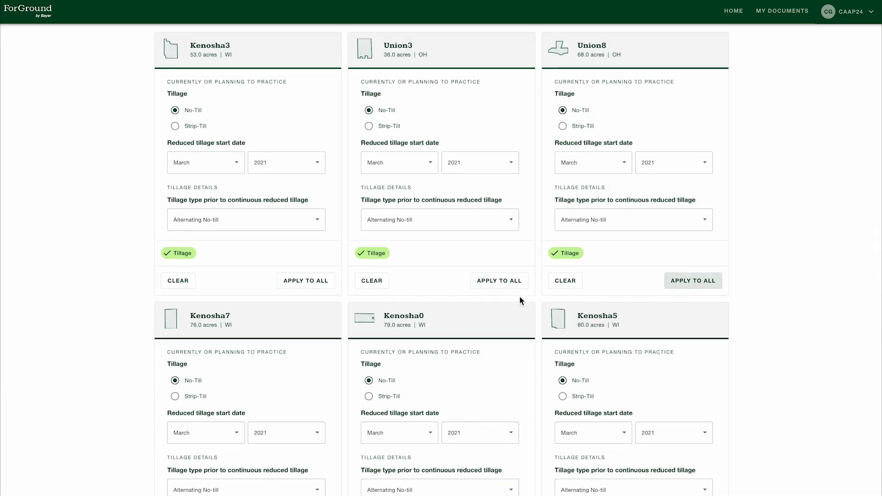
pyautogui.scroll(-15, 706, 364)
pyautogui.click(721, 452)
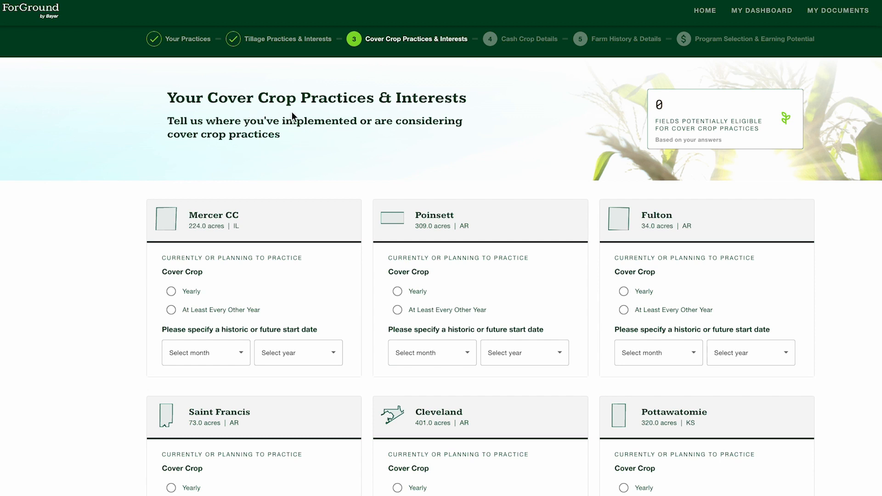
# Set Mercer CC's cover crop practice to Yearly with a start date of August 2019
pyautogui.click(171, 291)
pyautogui.click(238, 353)
pyautogui.scroll(-4, 227, 448)
pyautogui.click(201, 411)
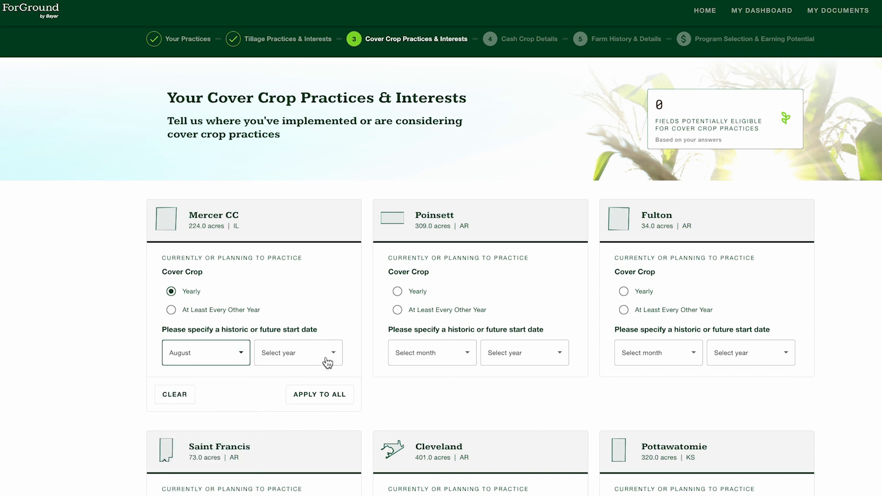
pyautogui.click(320, 365)
pyautogui.scroll(-3, 309, 415)
pyautogui.click(299, 429)
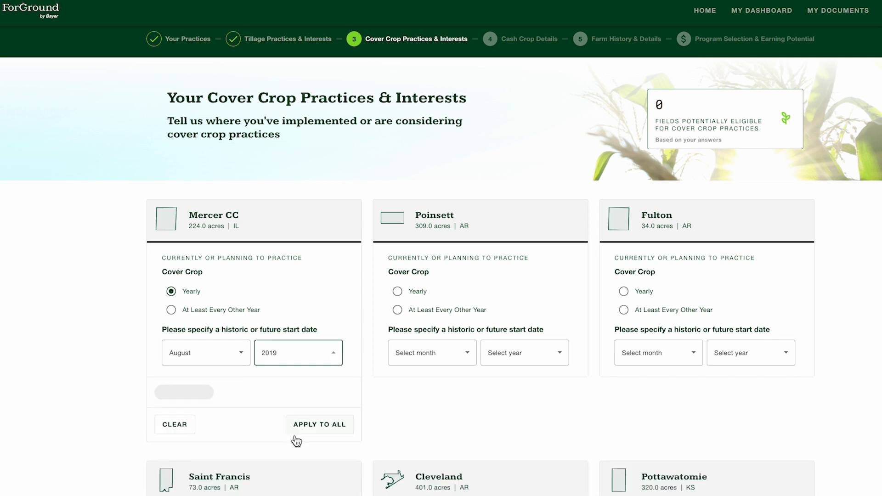
# Try a cover crop practice of At Least Every Other Year starting April 2017 for Poinsett, and clear the field's answers
pyautogui.click(404, 310)
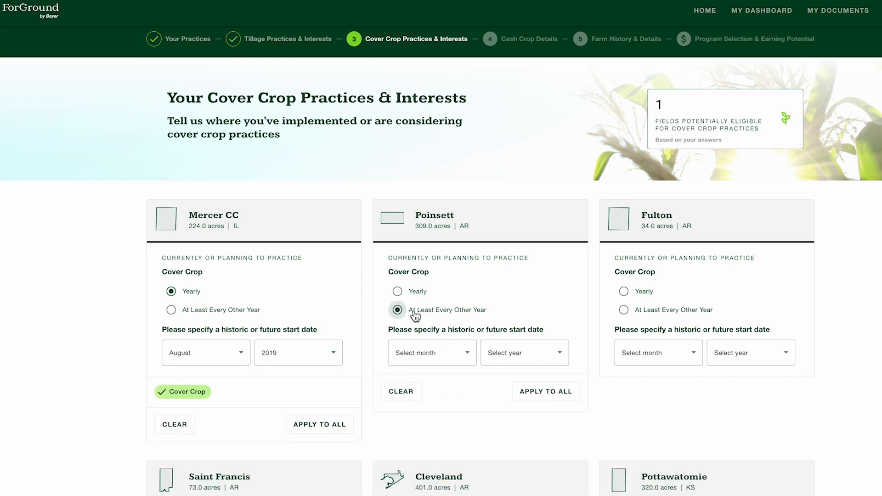
pyautogui.click(449, 352)
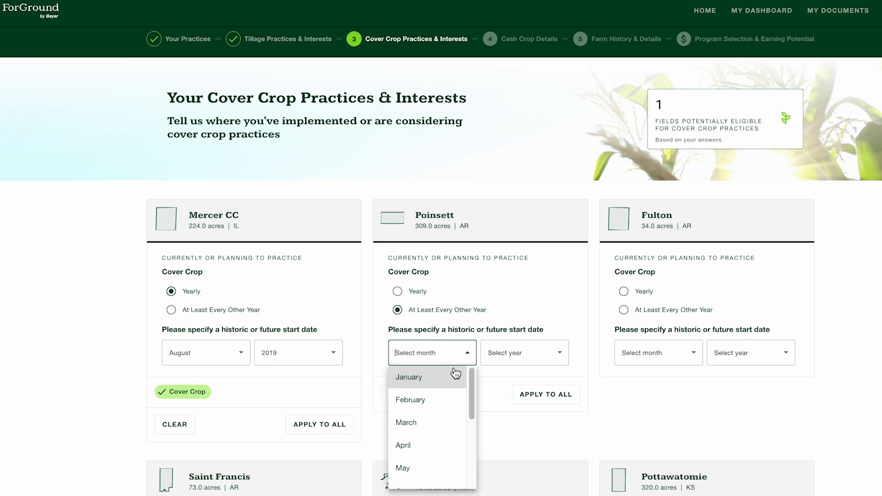
pyautogui.click(429, 445)
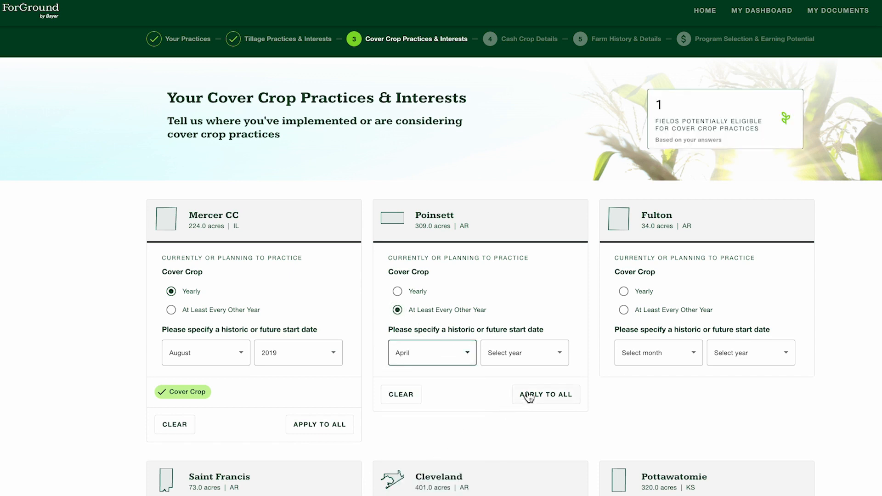
pyautogui.click(558, 358)
pyautogui.scroll(-2, 516, 468)
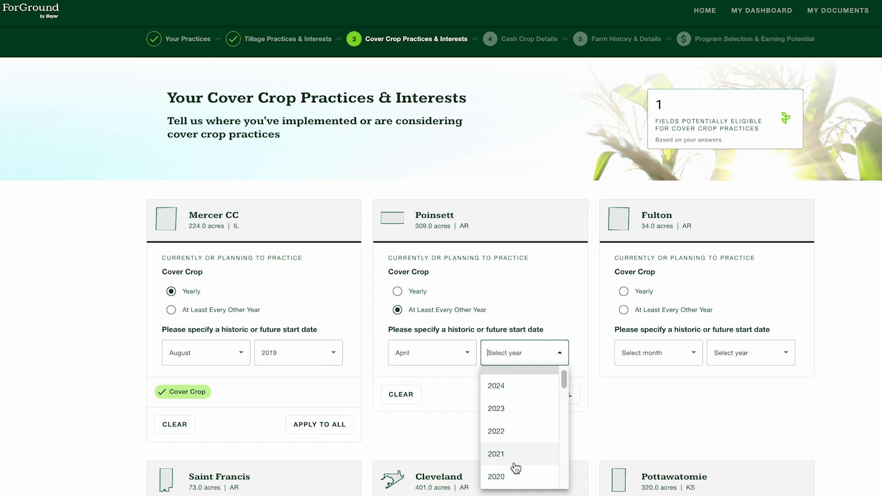
pyautogui.scroll(-3, 516, 468)
pyautogui.click(515, 459)
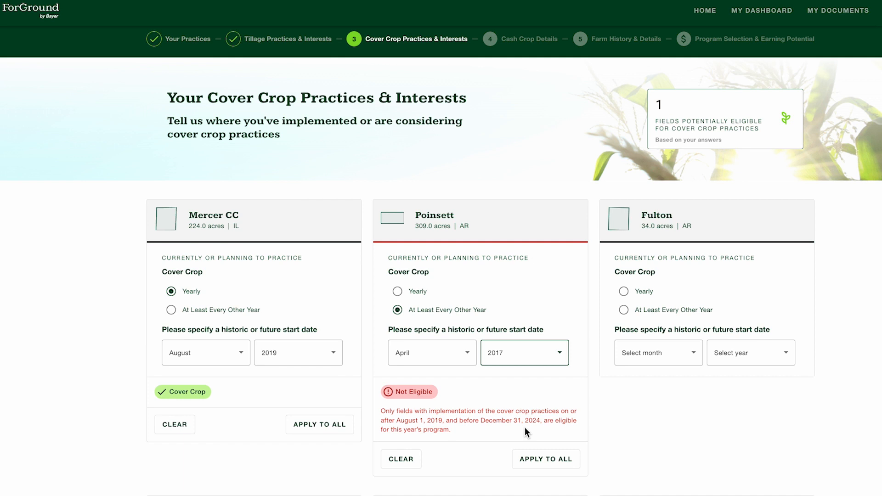
pyautogui.click(402, 461)
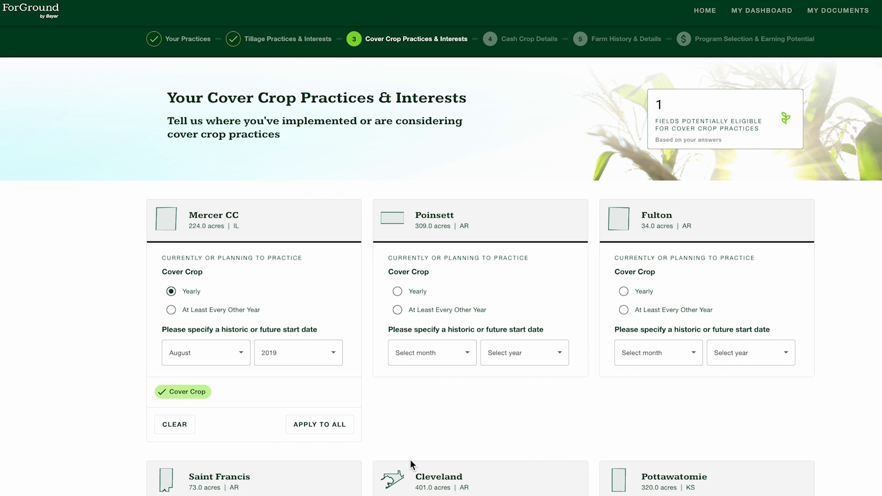
# Apply Mercer CC's cover crop answers to all fields and confirm
pyautogui.click(310, 426)
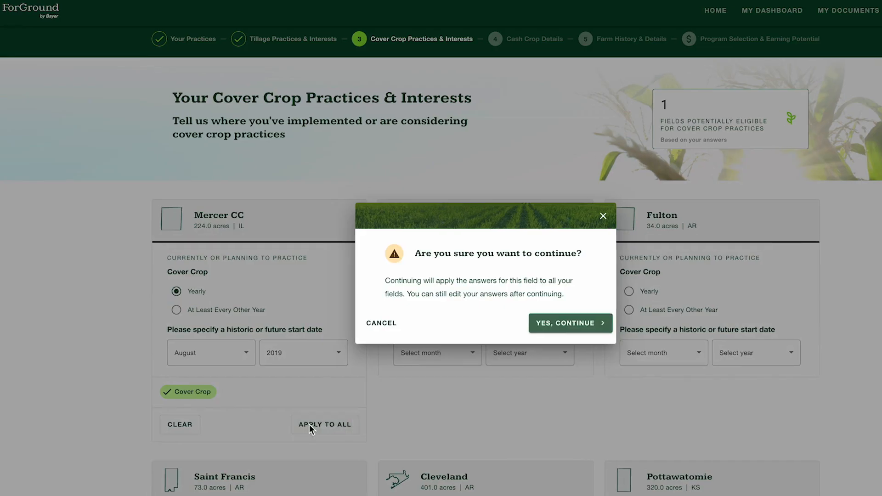
pyautogui.click(565, 322)
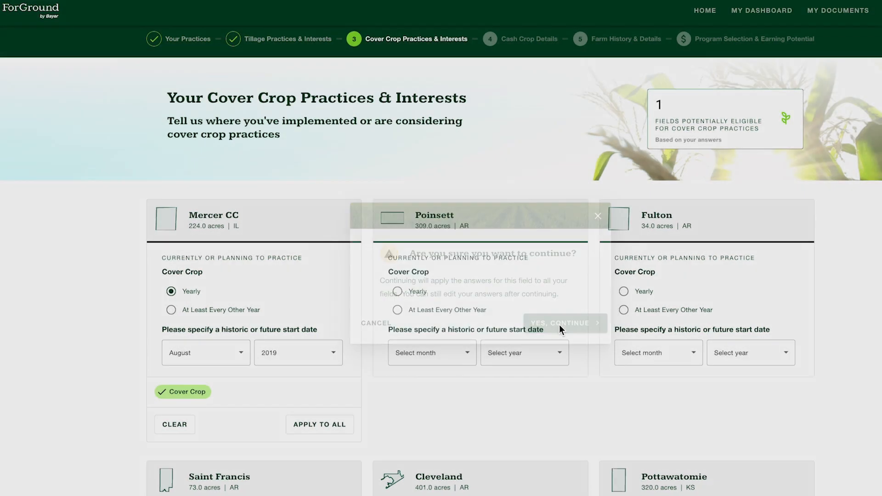
# Proceed to the cash crop details and select Corn, Lentils and Soybean as Mercer CC's current rotation
pyautogui.scroll(-20, 844, 398)
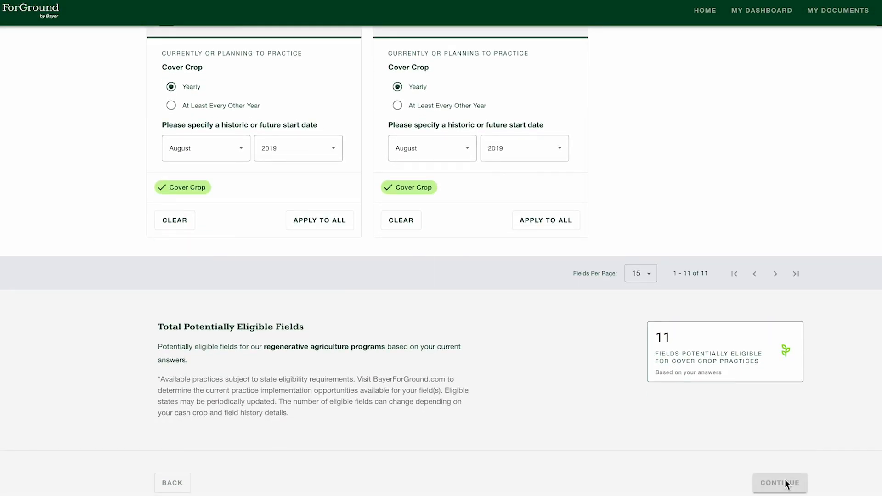
pyautogui.click(786, 484)
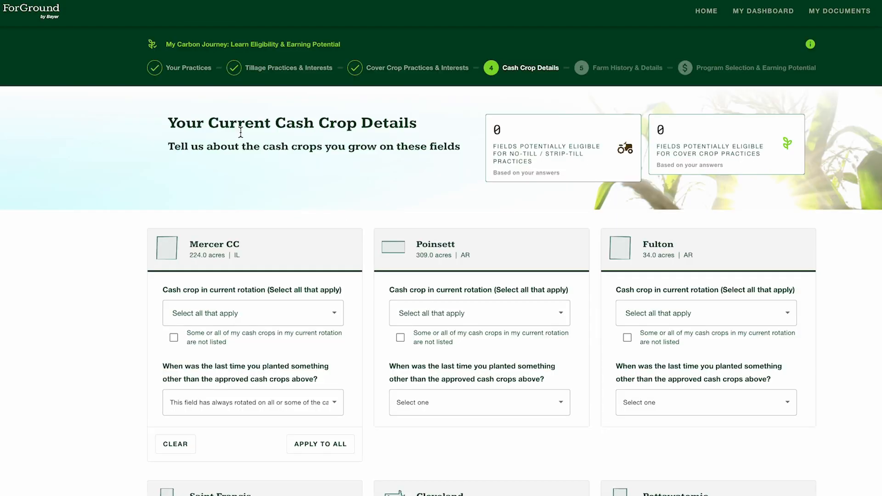
pyautogui.click(337, 317)
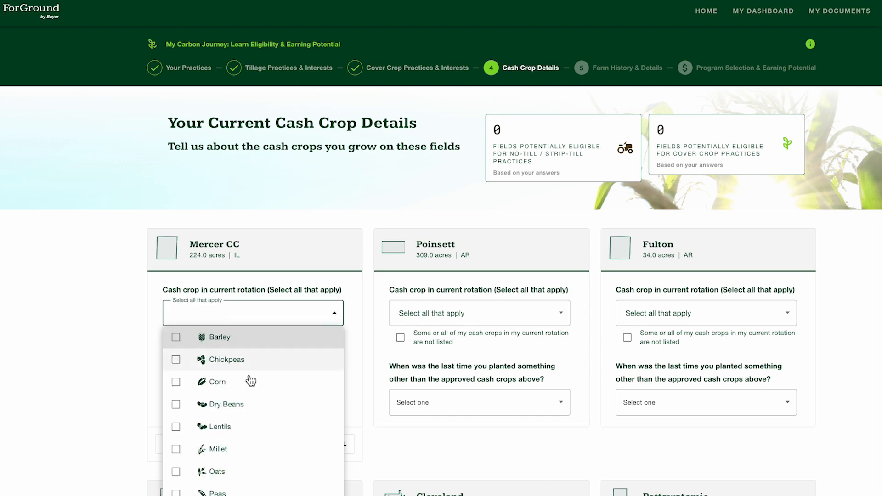
pyautogui.click(176, 383)
pyautogui.click(176, 427)
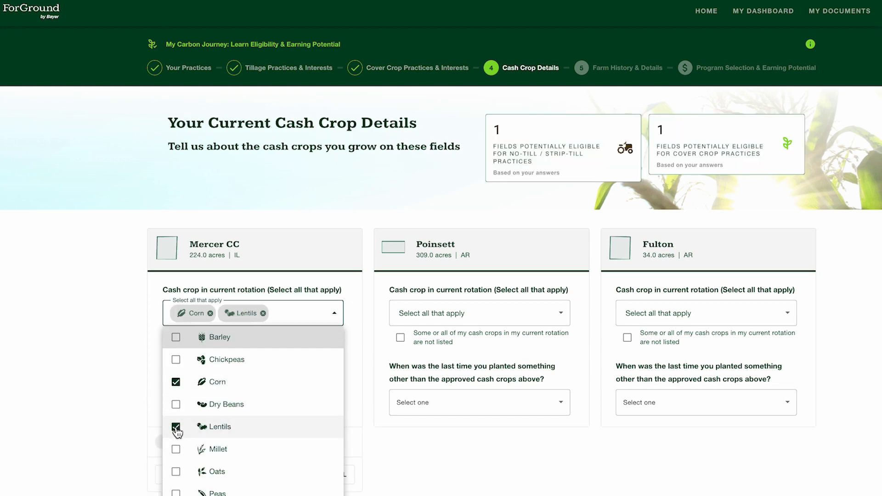
pyautogui.scroll(-1, 177, 432)
pyautogui.click(176, 495)
pyautogui.click(87, 407)
# Specify that Mercer CC has always rotated on the selected cash crops, and apply its answers to all fields with confirmation
pyautogui.click(320, 383)
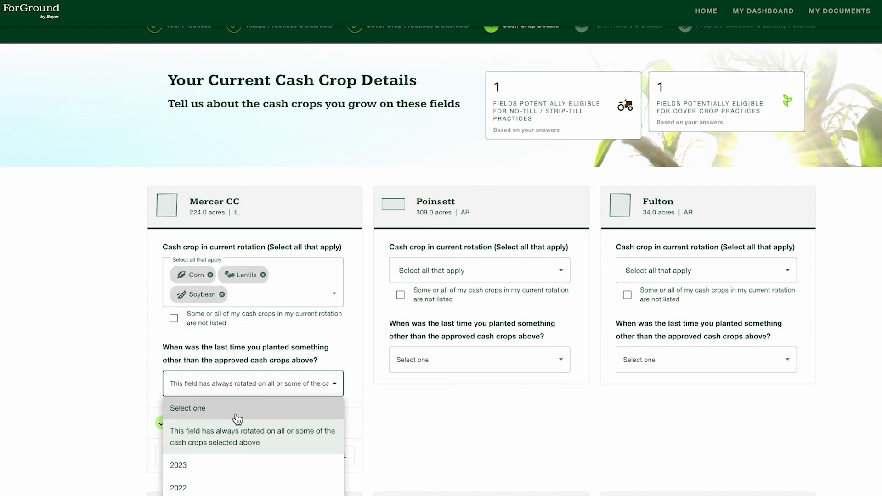
pyautogui.click(242, 448)
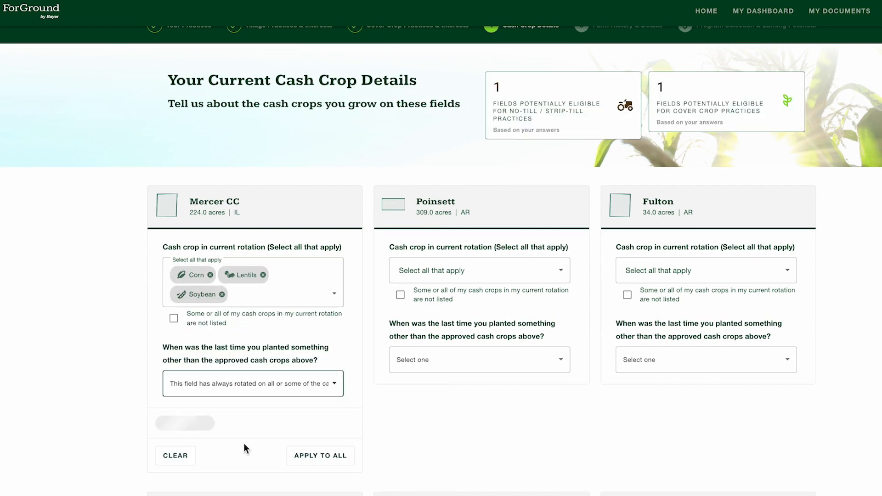
pyautogui.scroll(-2, 475, 439)
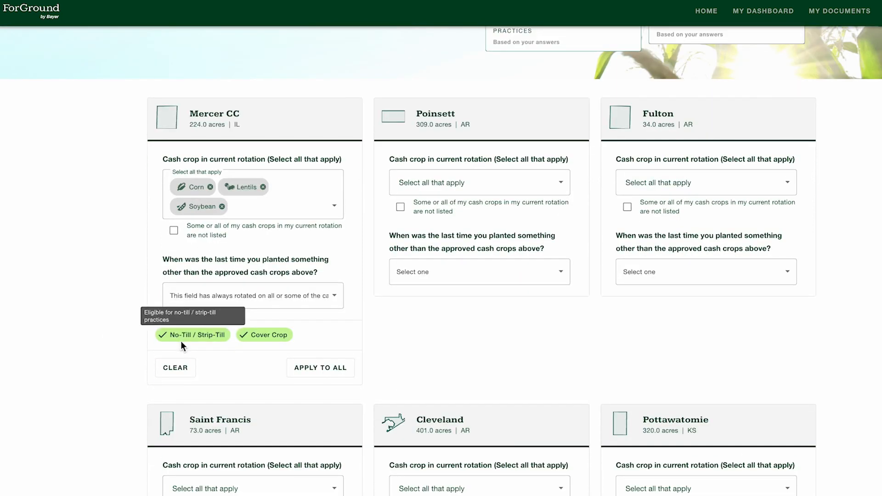
pyautogui.click(326, 371)
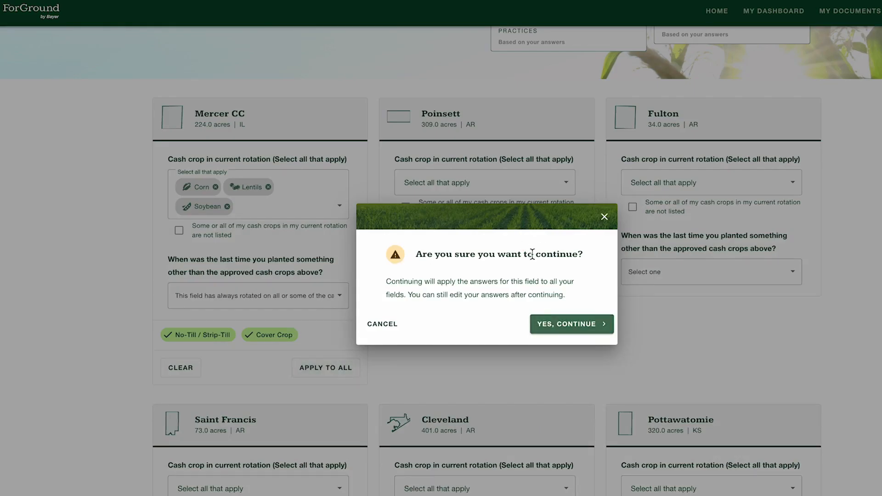
pyautogui.click(560, 327)
# Proceed from the cash crop details to the farm history details
pyautogui.scroll(-15, 822, 426)
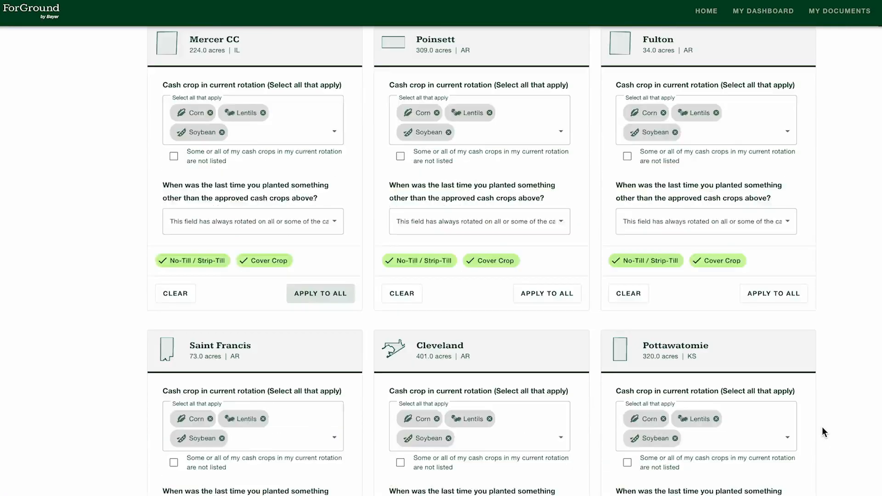
pyautogui.scroll(-6, 822, 426)
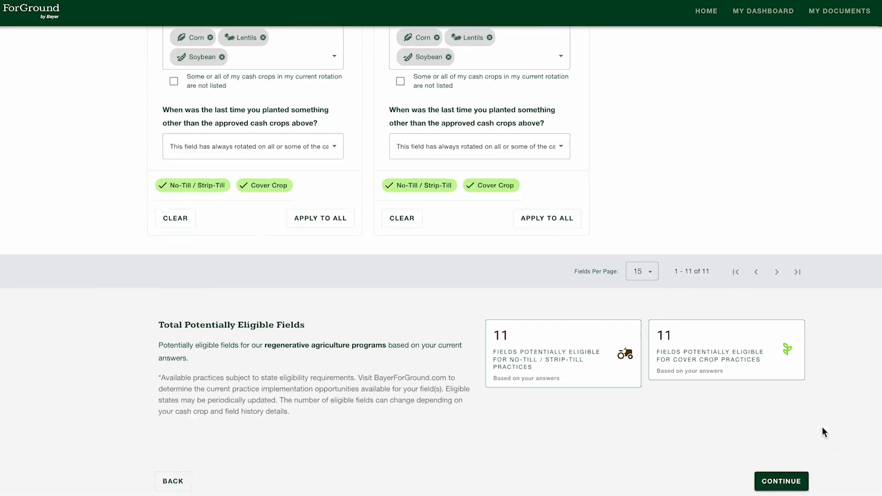
pyautogui.click(782, 480)
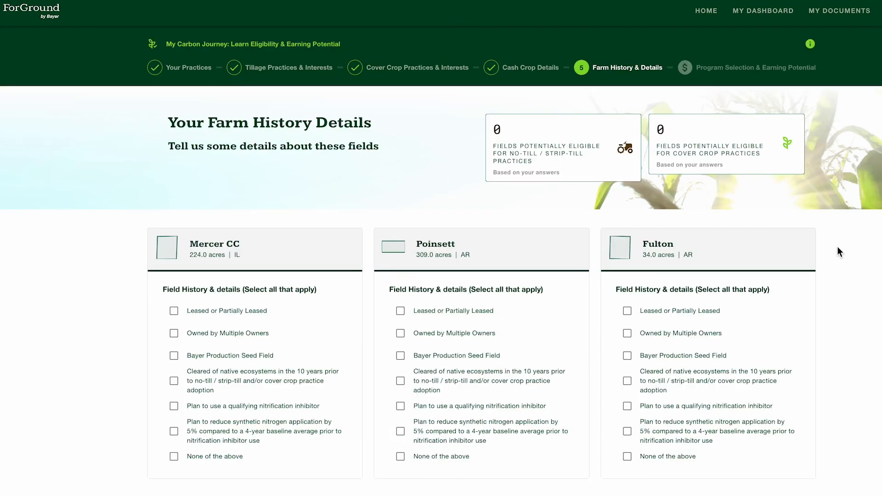
# Mark Mercer CC and Poinsett as Owned by Multiple Owners, and Fulton as Leased or Partially Leased
pyautogui.scroll(-4, 837, 248)
pyautogui.click(174, 159)
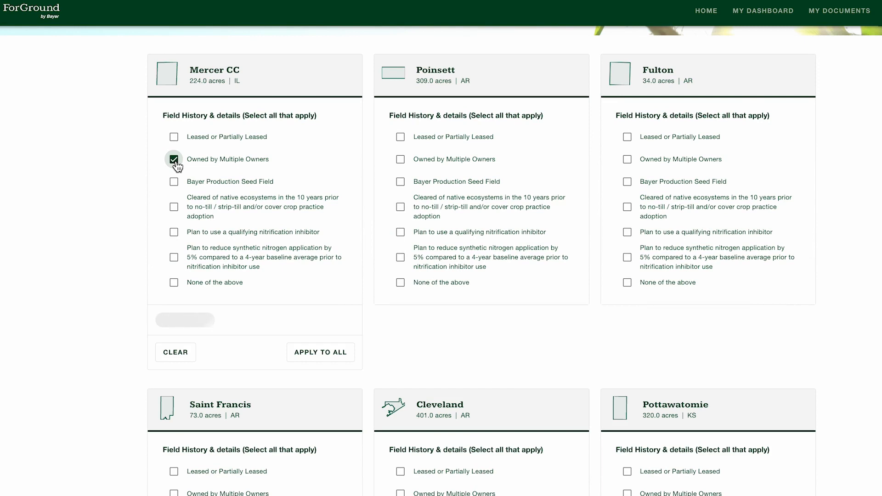
pyautogui.click(403, 157)
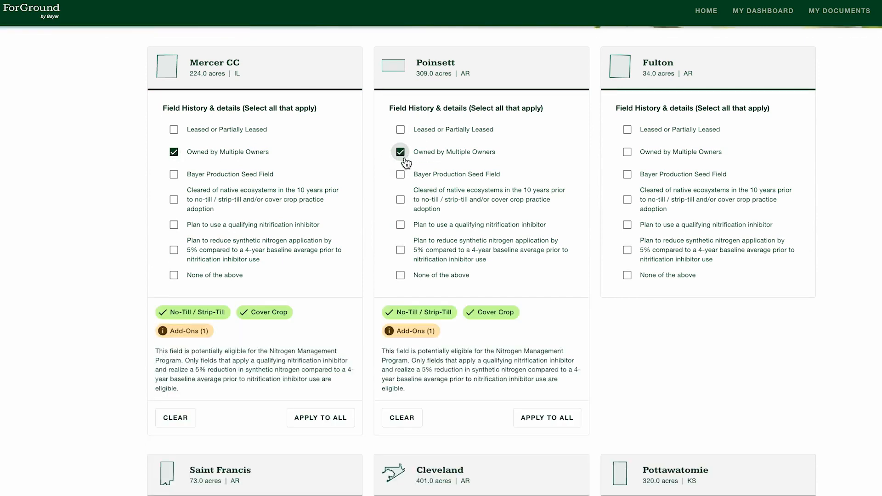
pyautogui.click(627, 129)
# Mark Saint Francis, Cleveland and Pottawatomie as Owned by Multiple Owners
pyautogui.scroll(-2, 875, 399)
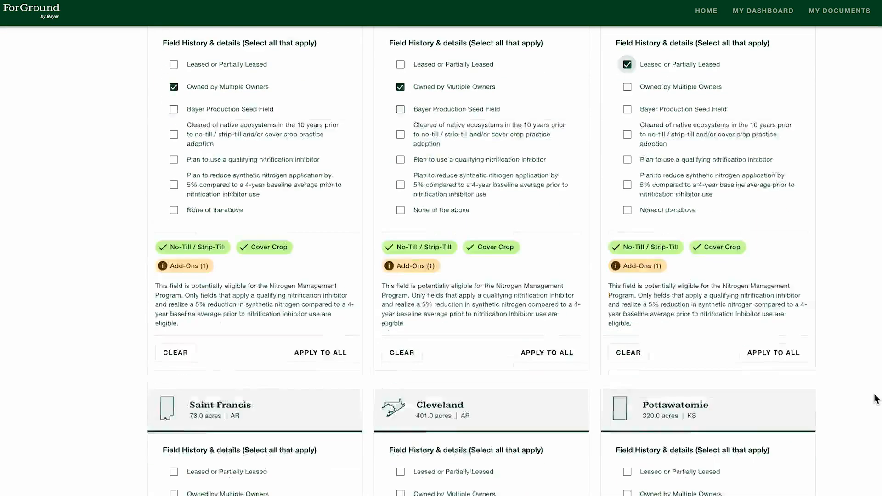
pyautogui.scroll(-6, 875, 399)
pyautogui.click(174, 219)
pyautogui.click(400, 219)
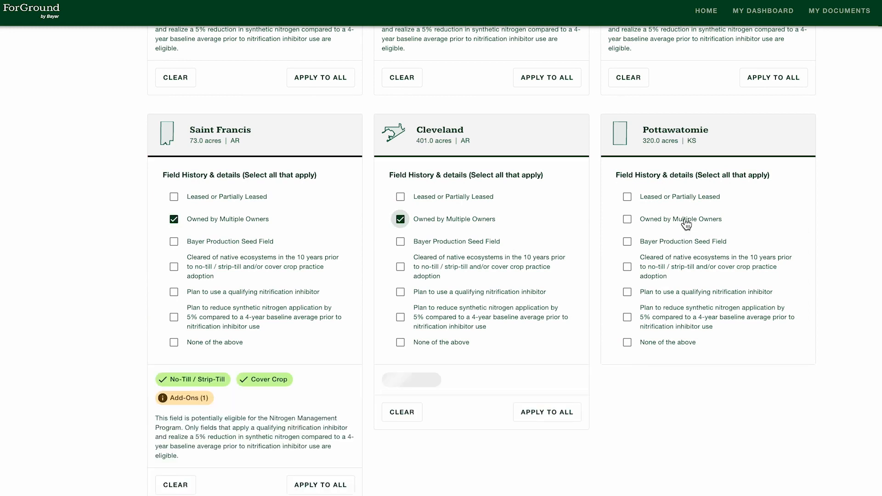
pyautogui.click(685, 223)
# Answer the field history for the remaining five fields, marking DeKalb and LaSalle as Owned by Multiple Owners
pyautogui.scroll(-9, 859, 329)
pyautogui.click(173, 235)
pyautogui.click(400, 234)
pyautogui.click(627, 235)
pyautogui.scroll(-5, 280, 404)
pyautogui.click(173, 426)
pyautogui.click(400, 425)
# Check DeKalb's potentially eligible add-ons, and proceed to program selection and earning potential
pyautogui.scroll(-4, 735, 422)
pyautogui.moveTo(159, 415)
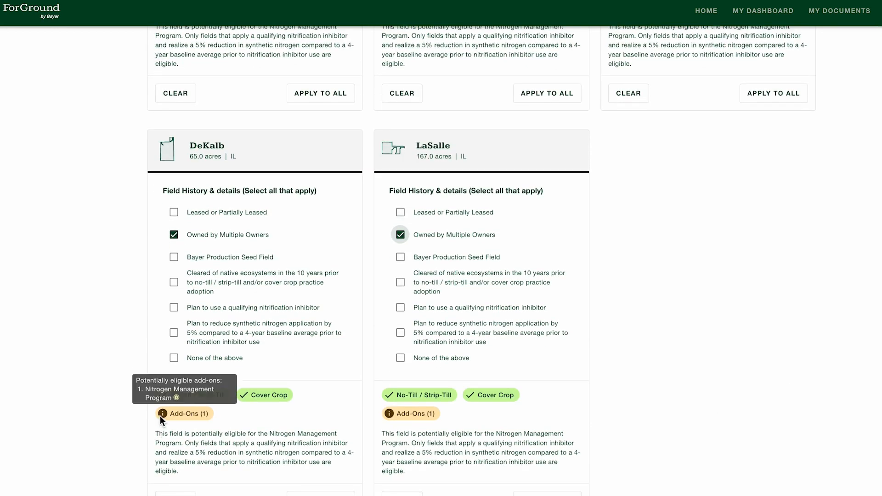
pyautogui.scroll(-5, 752, 465)
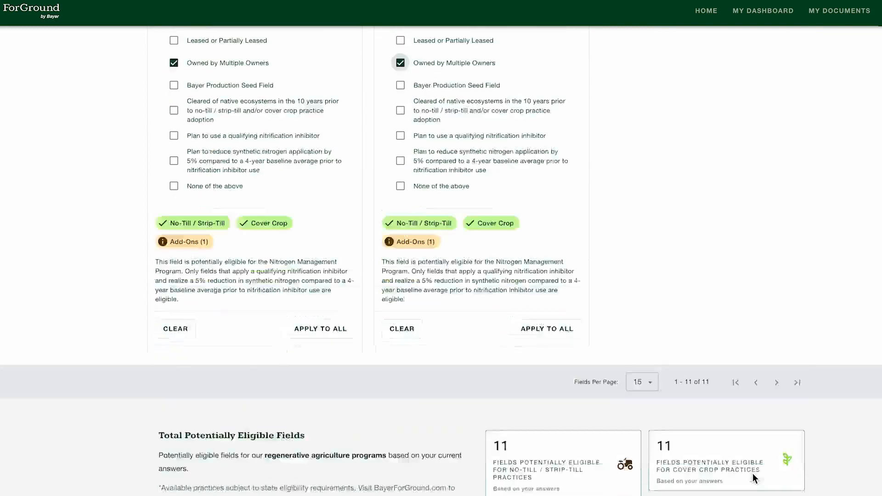
pyautogui.click(781, 479)
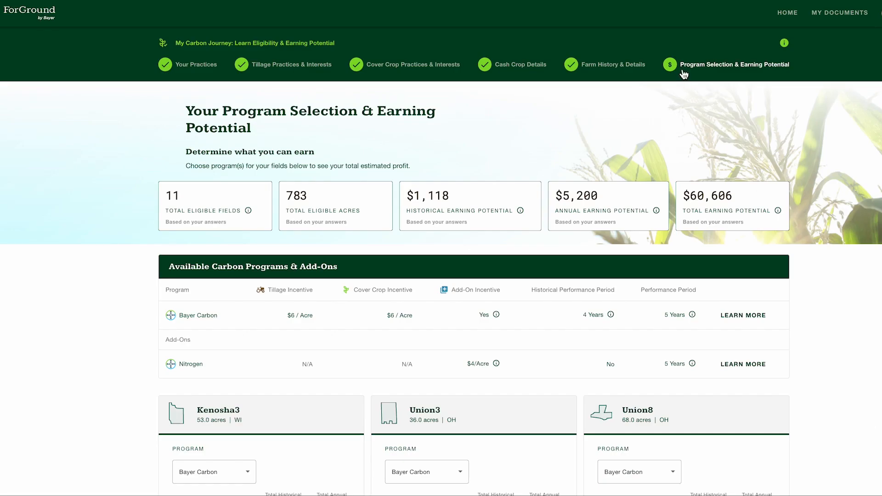
# Review the available carbon programs and add-ons, and the payouts and earning potential of each field
pyautogui.scroll(-1, 872, 332)
pyautogui.scroll(-2, 871, 332)
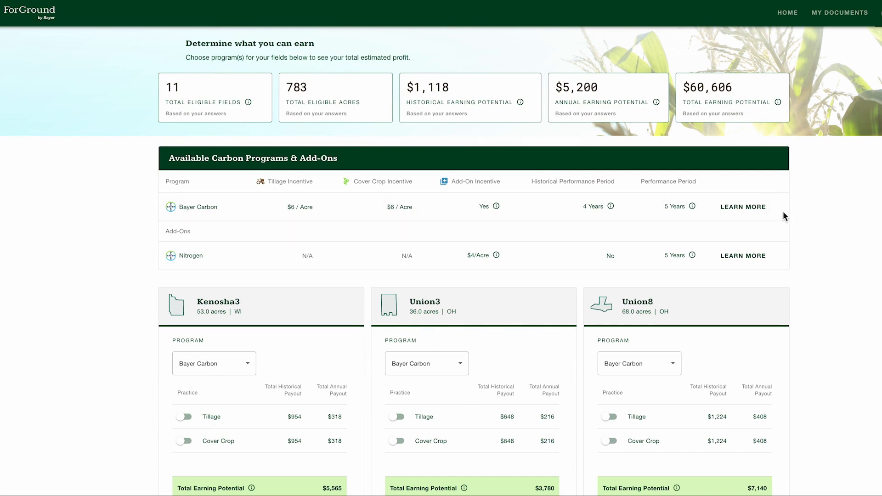
pyautogui.scroll(-4, 841, 294)
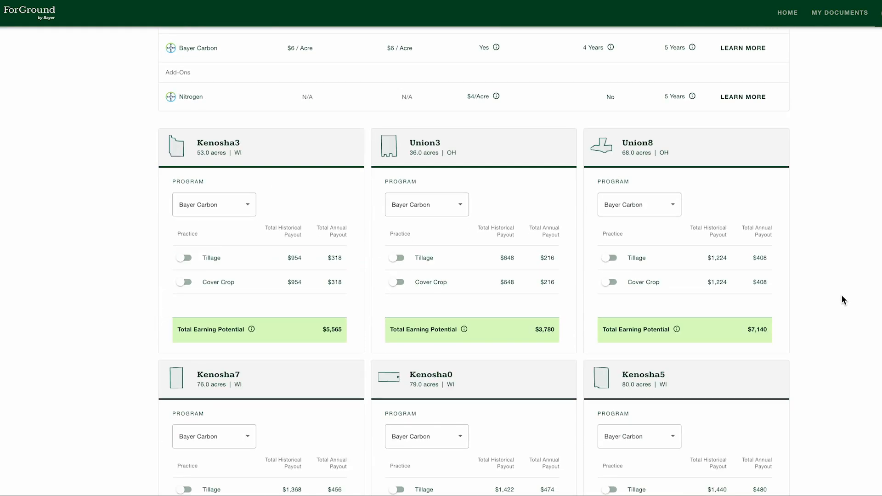
pyautogui.scroll(-10, 852, 385)
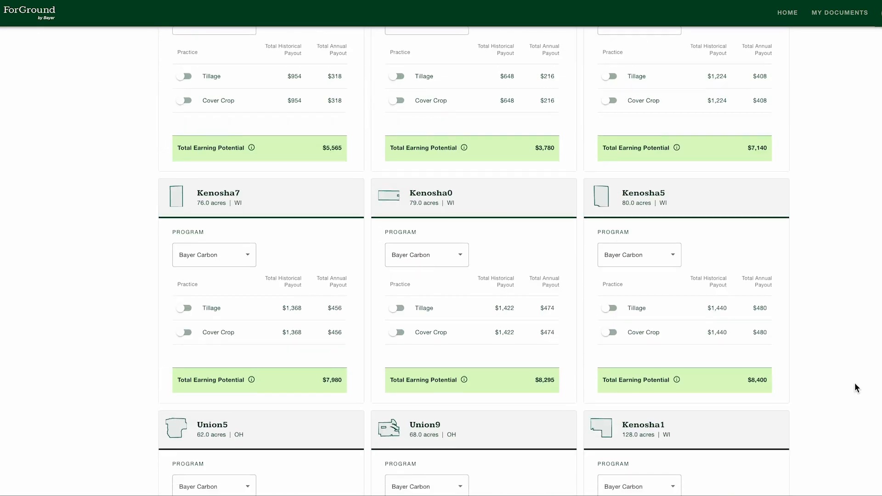
# Try enabling the Tillage and Cover Crop practices for Union9, and switch both off again
pyautogui.scroll(-4, 855, 382)
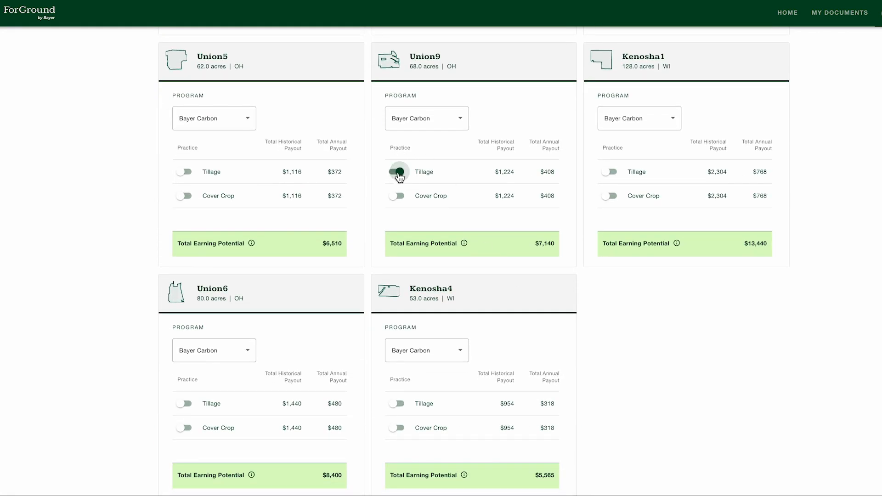
pyautogui.scroll(-1, 709, 317)
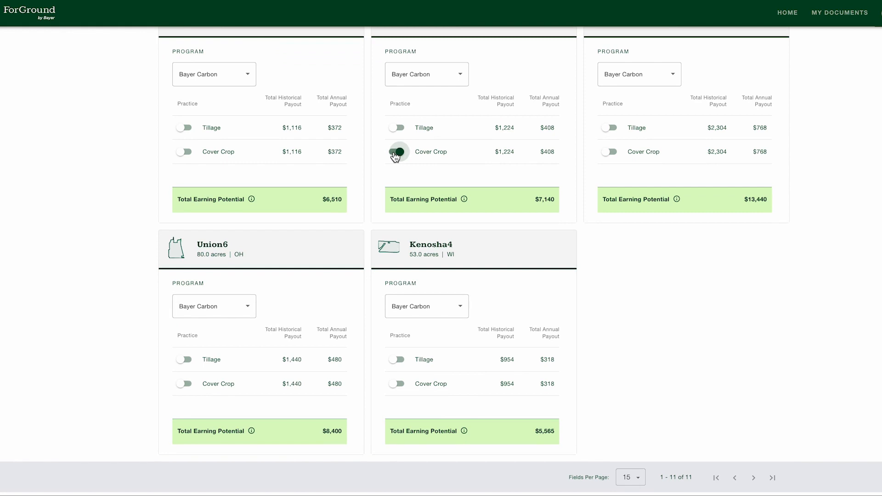
pyautogui.scroll(-1, 735, 261)
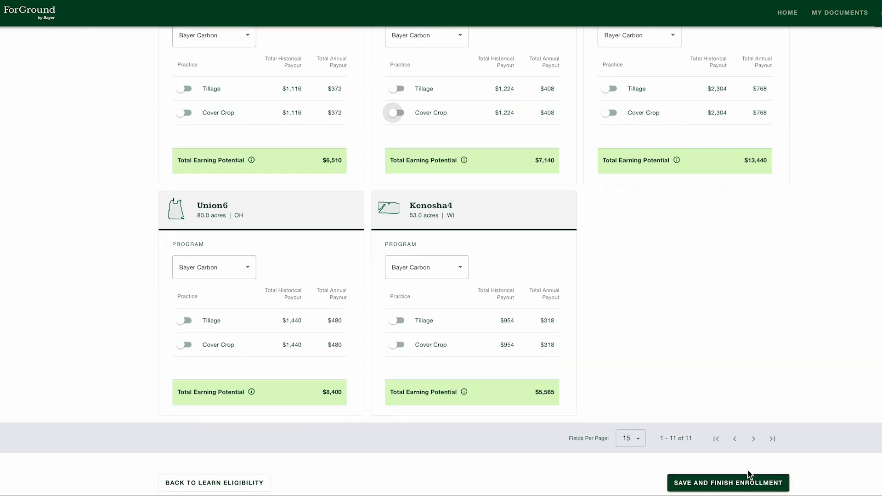
# Save and finish the enrollment, confirm the profile details to generate the contracts, and go to the document center
pyautogui.click(742, 483)
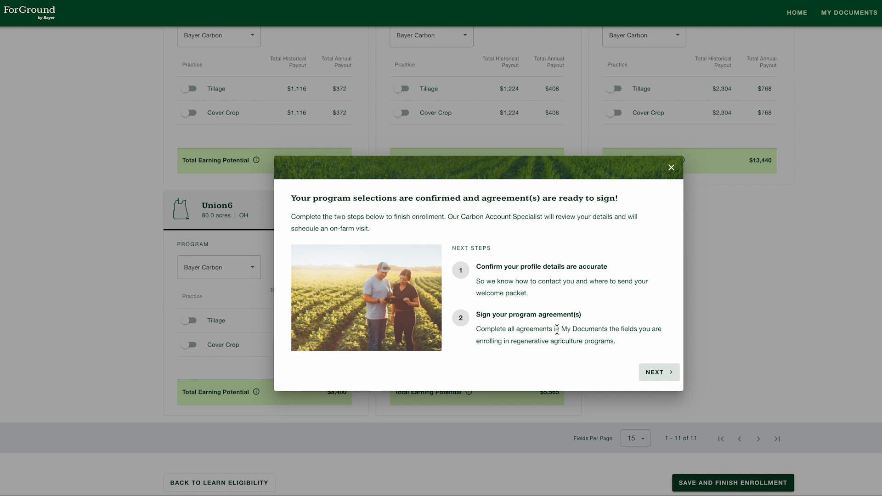
pyautogui.click(658, 372)
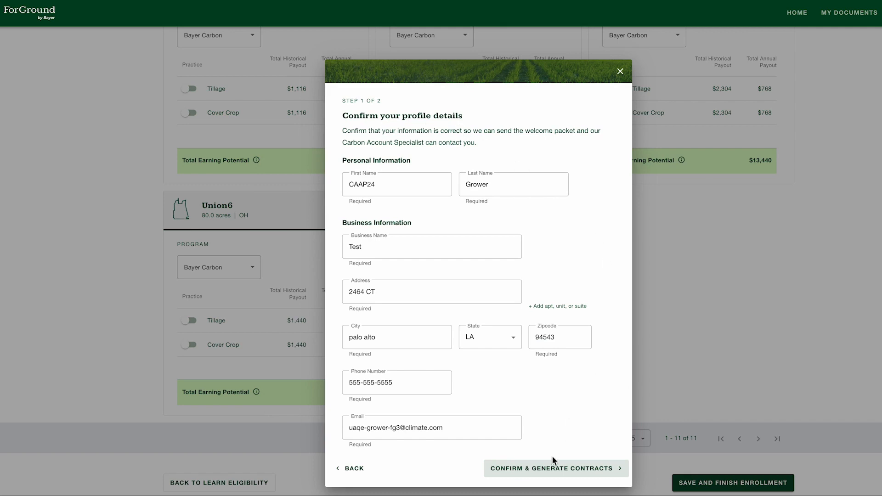
pyautogui.click(552, 469)
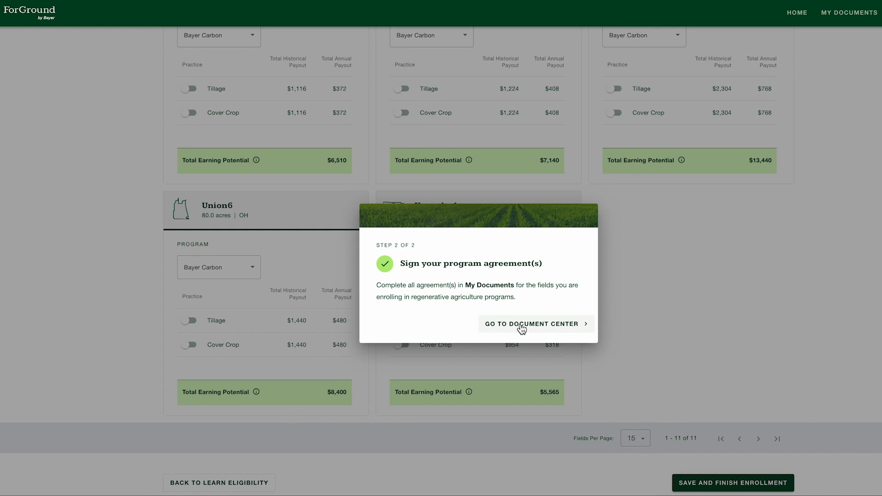
pyautogui.click(521, 324)
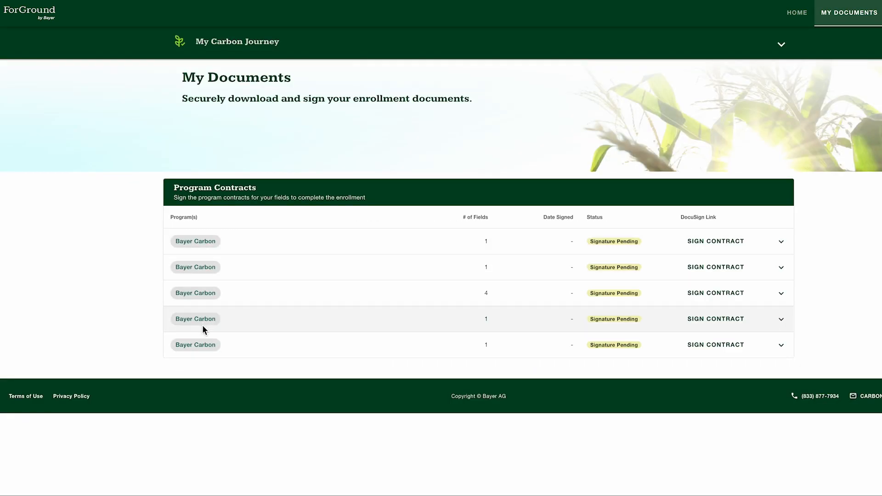
# Open the first pending Bayer Carbon contract for signing, and sign the farmer signature field of the master agreement
pyautogui.click(731, 242)
pyautogui.scroll(-5, 849, 222)
pyautogui.click(290, 330)
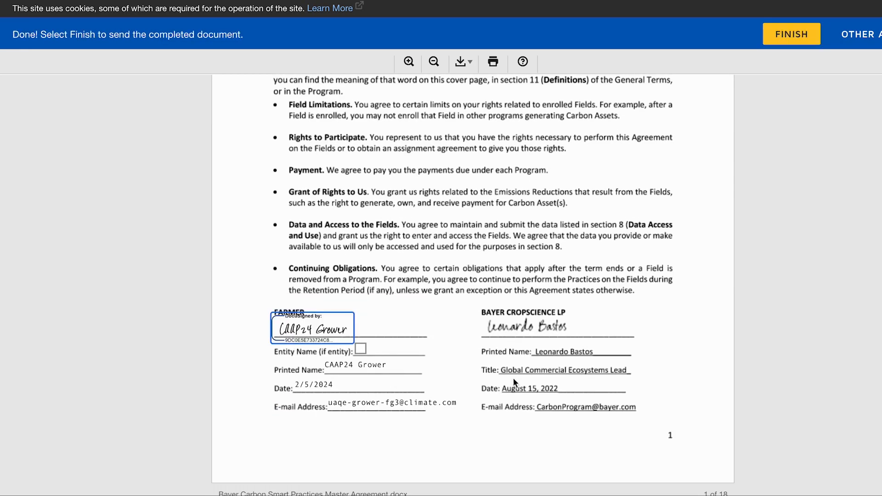
pyautogui.scroll(-3, 703, 348)
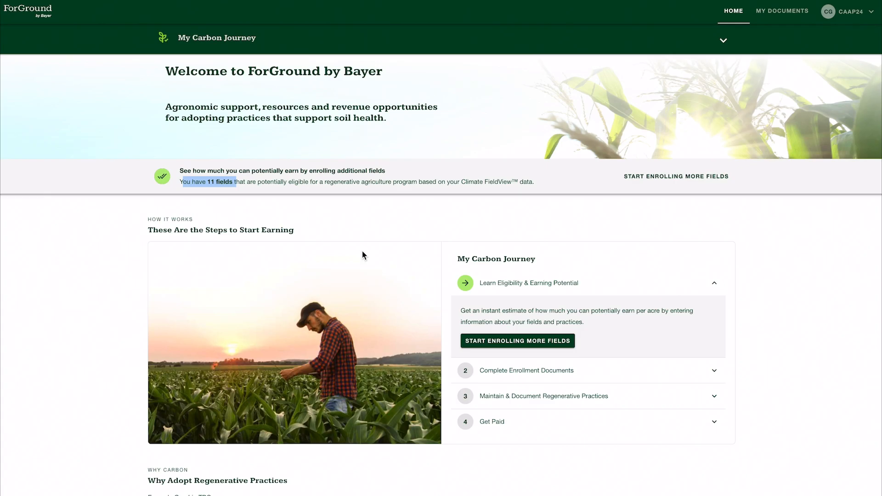